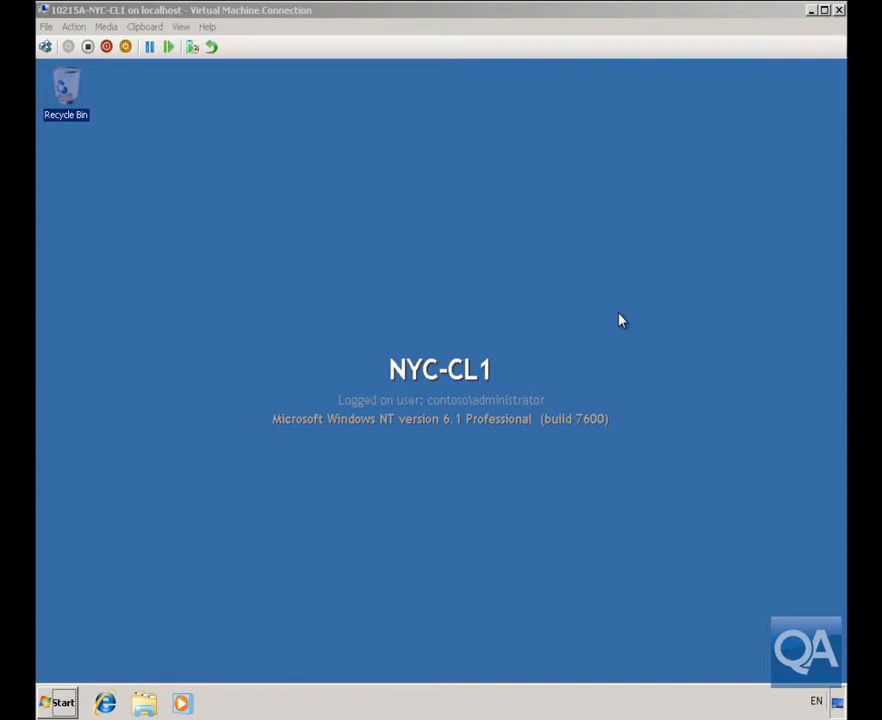
# Create a text document named Snapshot1.txt on the virtual machine's desktop
pyautogui.rightClick(308, 214)
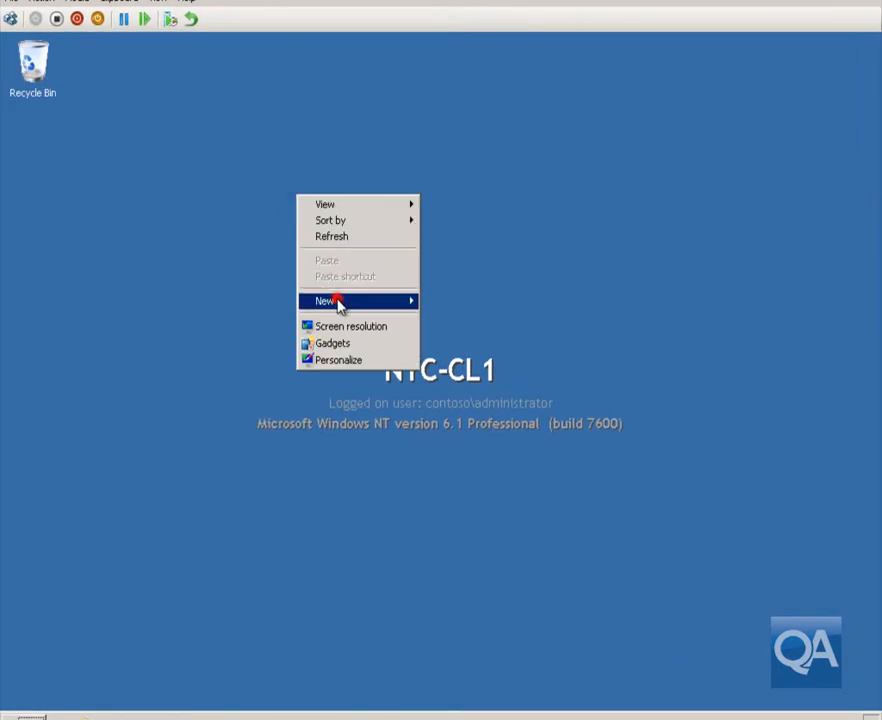
pyautogui.moveTo(339, 301)
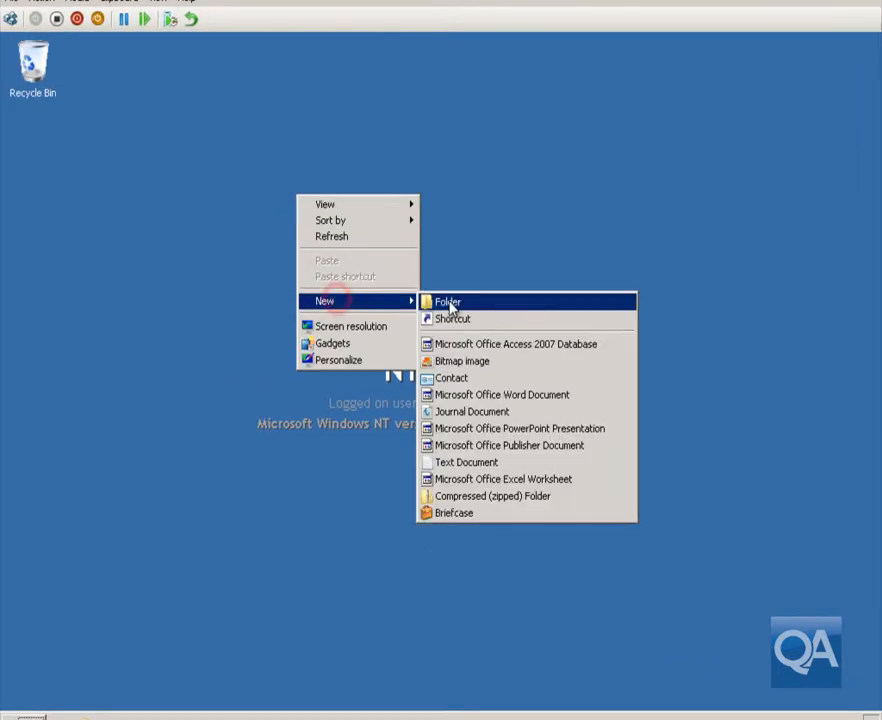
pyautogui.click(476, 463)
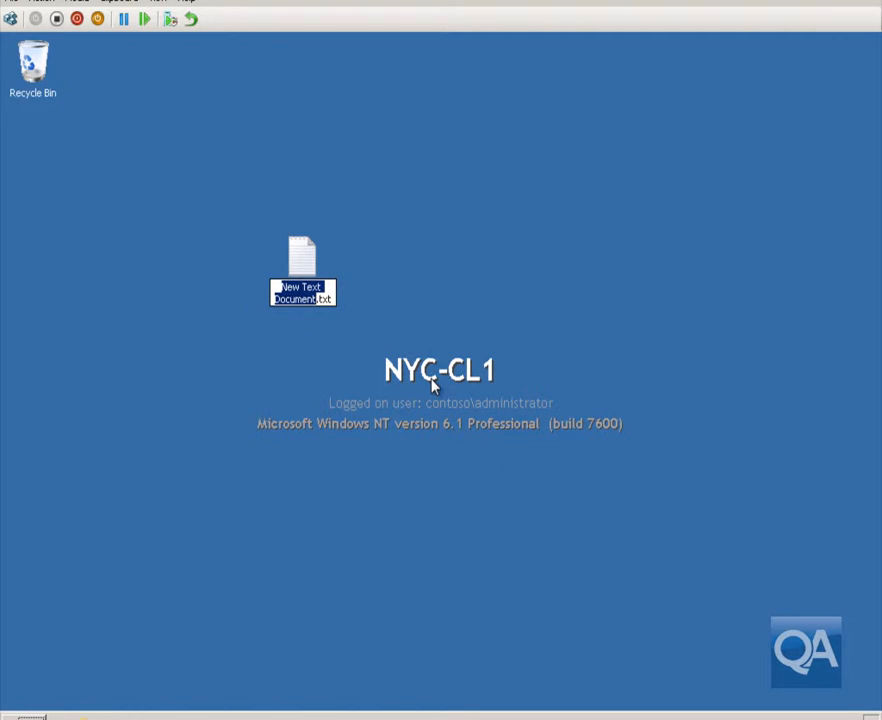
pyautogui.write('Snap')
pyautogui.write('shot1')
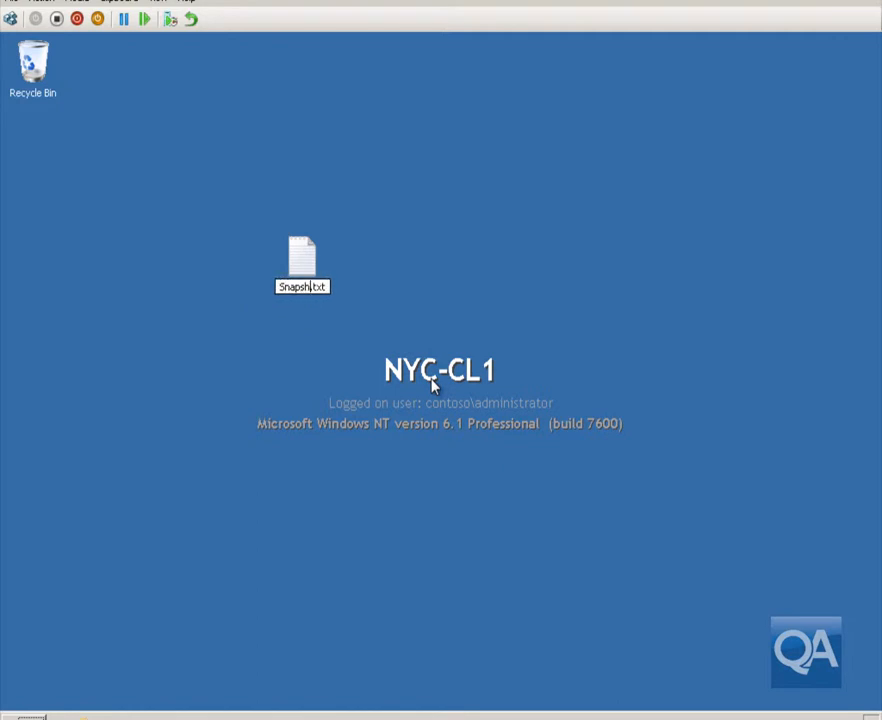
pyautogui.press('Return')
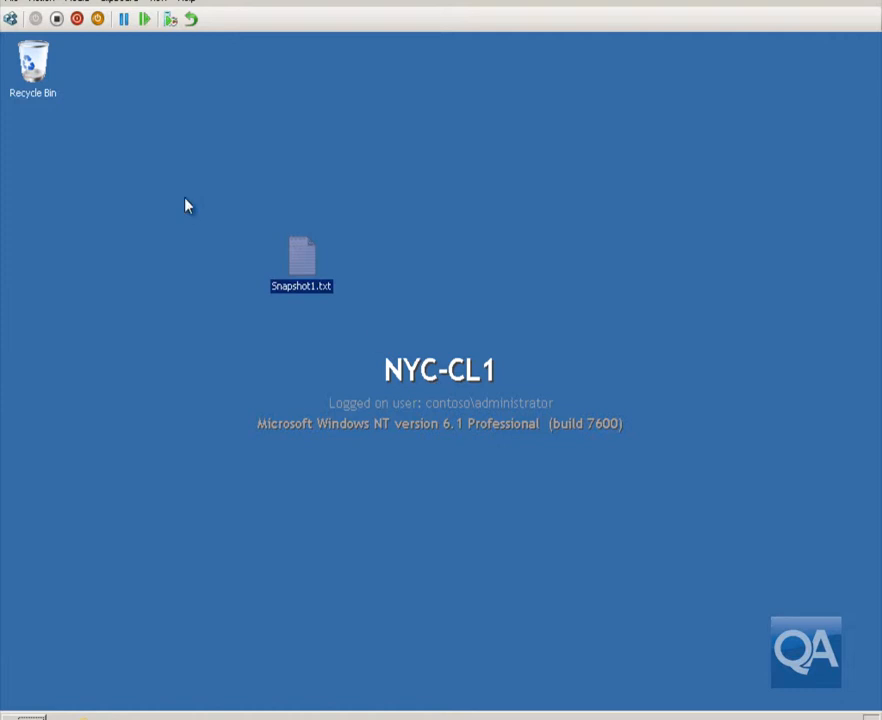
# Take a snapshot of the virtual machine, pasting E:\Program Files\Microsoft Learning\10215\Drives\10215A-NYC-CL1\Snapshots as its name
pyautogui.click(41, 2)
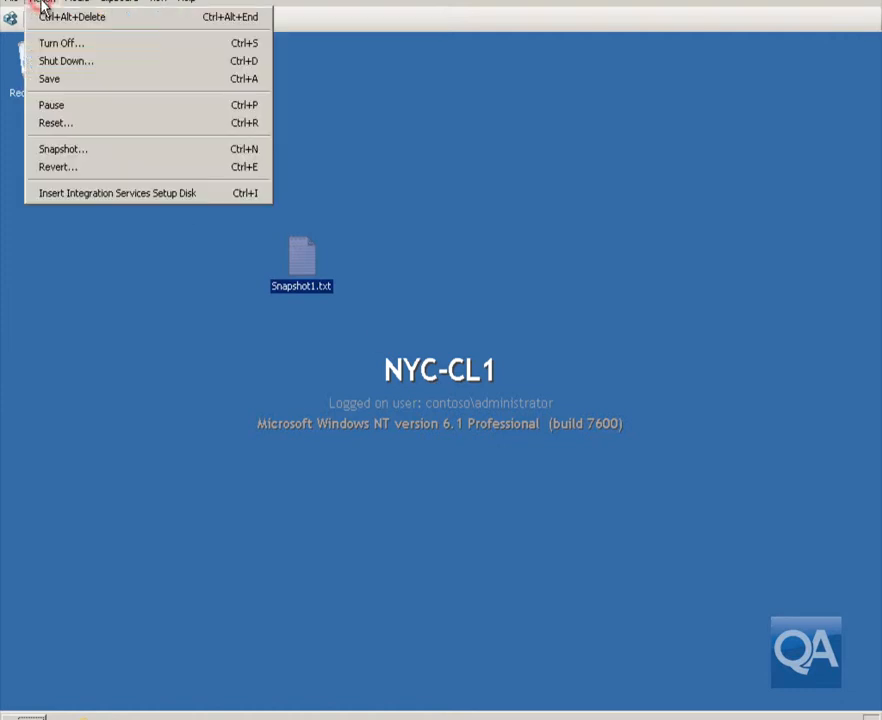
pyautogui.click(56, 148)
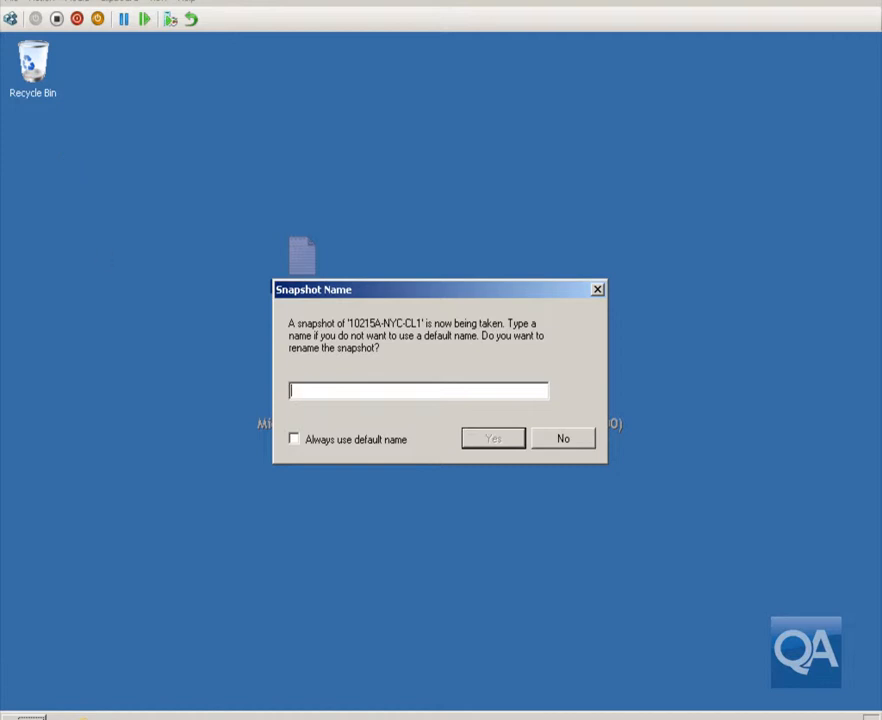
pyautogui.hotkey('ctrl', 'v')
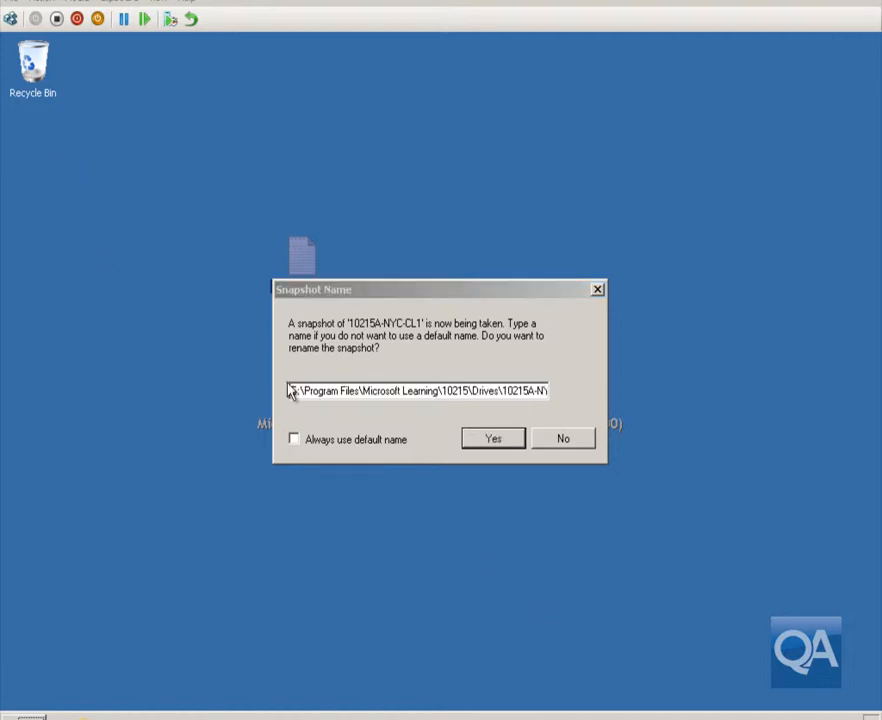
pyautogui.moveTo(292, 390); pyautogui.dragTo(482, 393)
pyautogui.press('BackSpace')
pyautogui.hotkey('ctrl', 'z')
pyautogui.moveTo(549, 392); pyautogui.dragTo(551, 392)
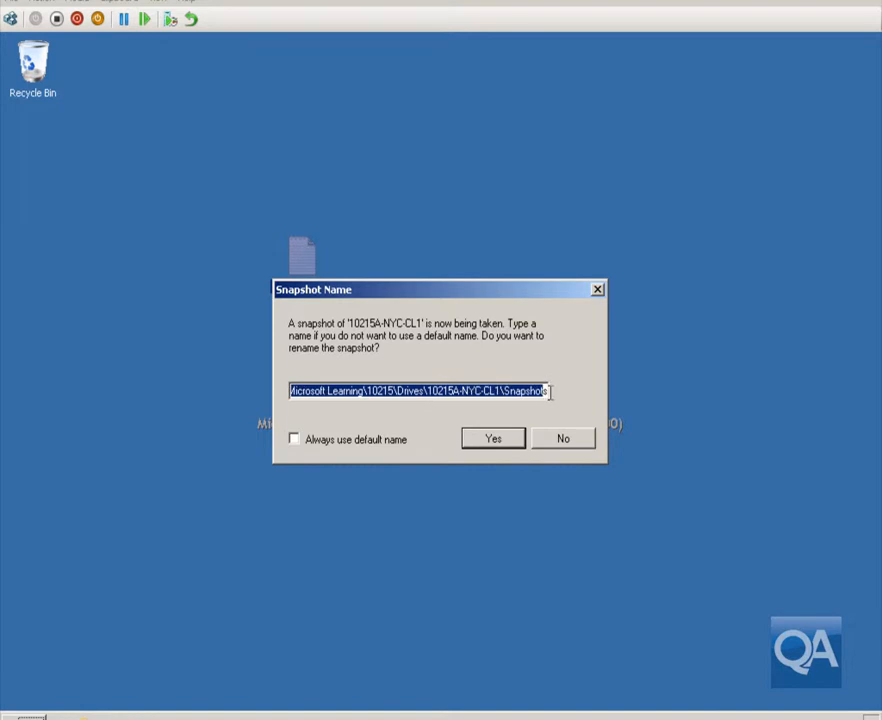
pyautogui.click(502, 440)
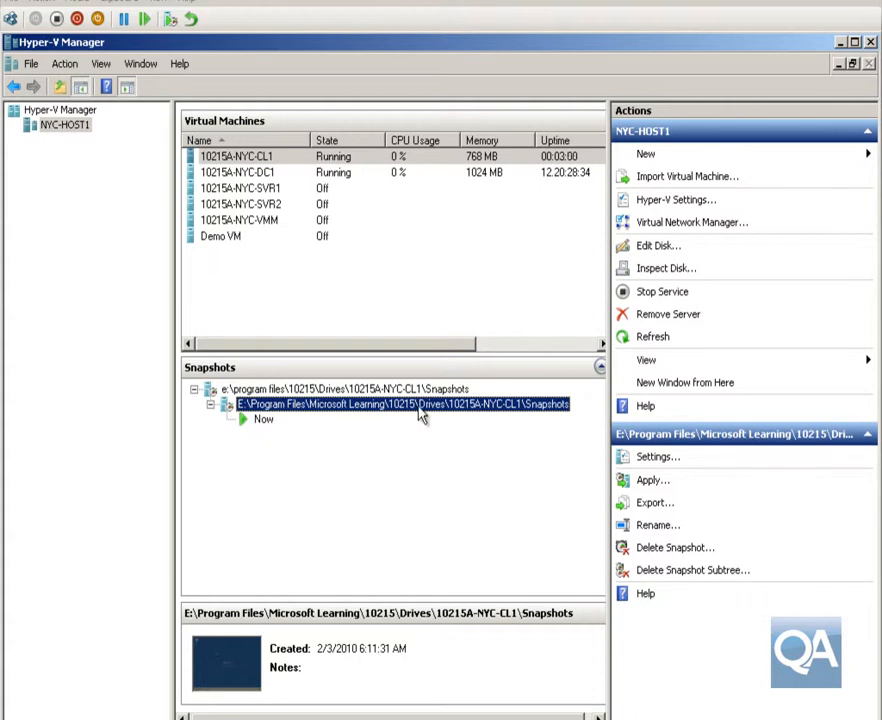
# Return to the virtual machine's desktop and create a second text document named Snapshot2.txt
pyautogui.click(843, 44)
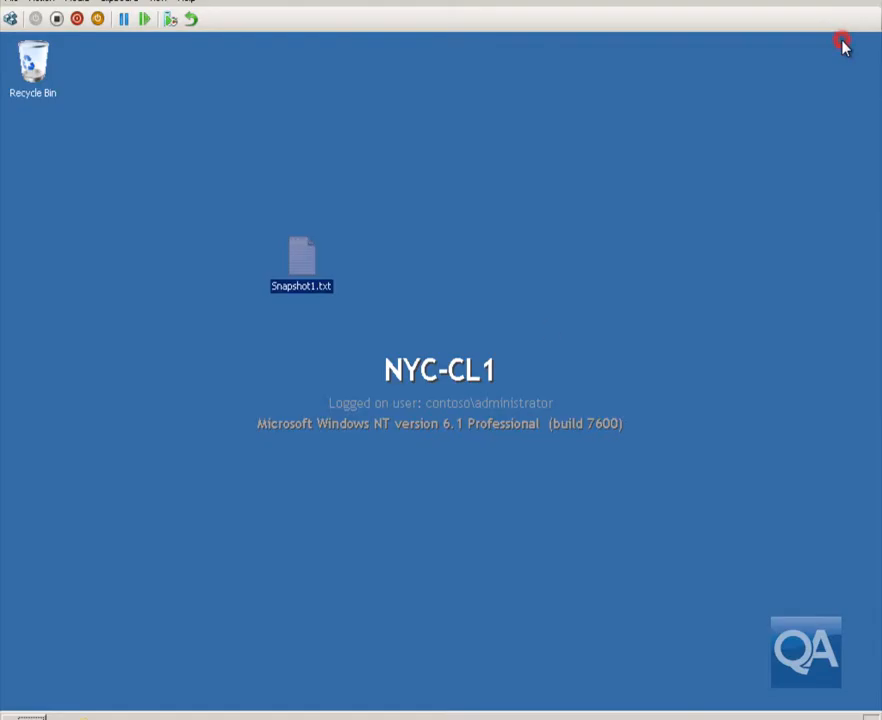
pyautogui.rightClick(455, 285)
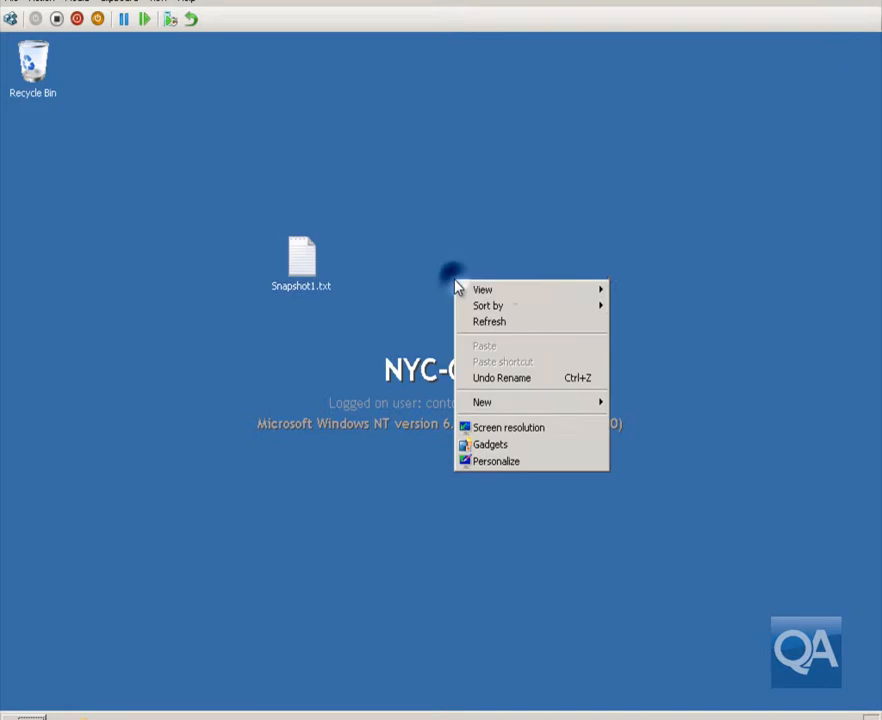
pyautogui.moveTo(511, 309)
pyautogui.moveTo(496, 404)
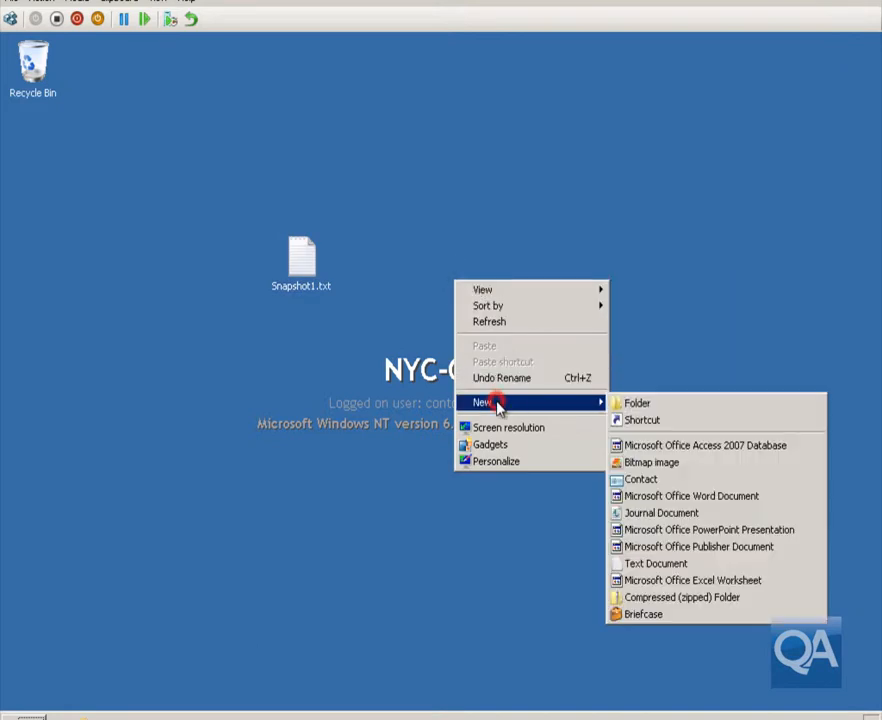
pyautogui.click(647, 563)
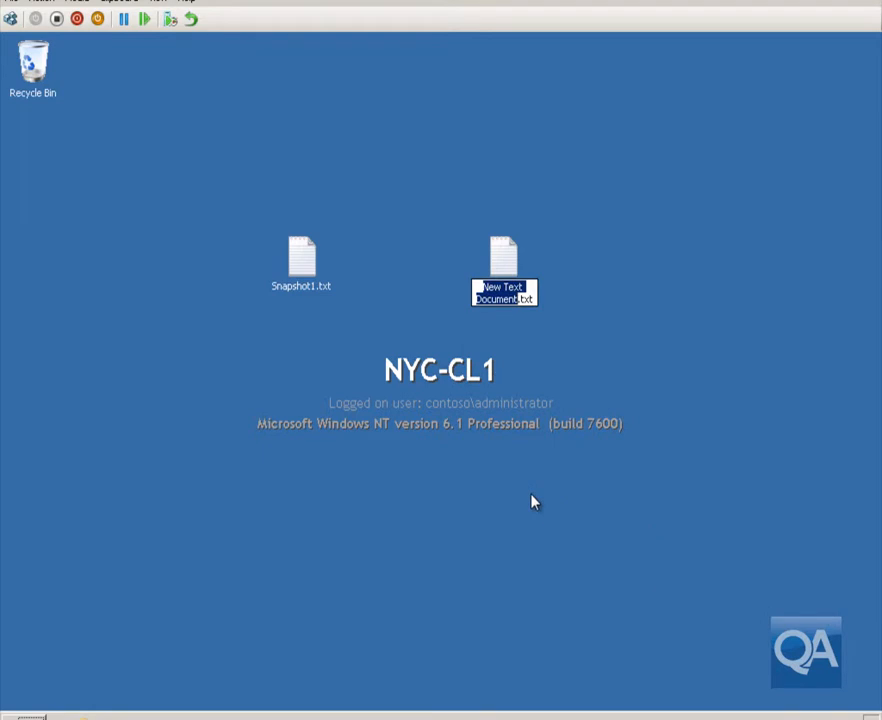
pyautogui.write('Sn')
pyautogui.write('apshot')
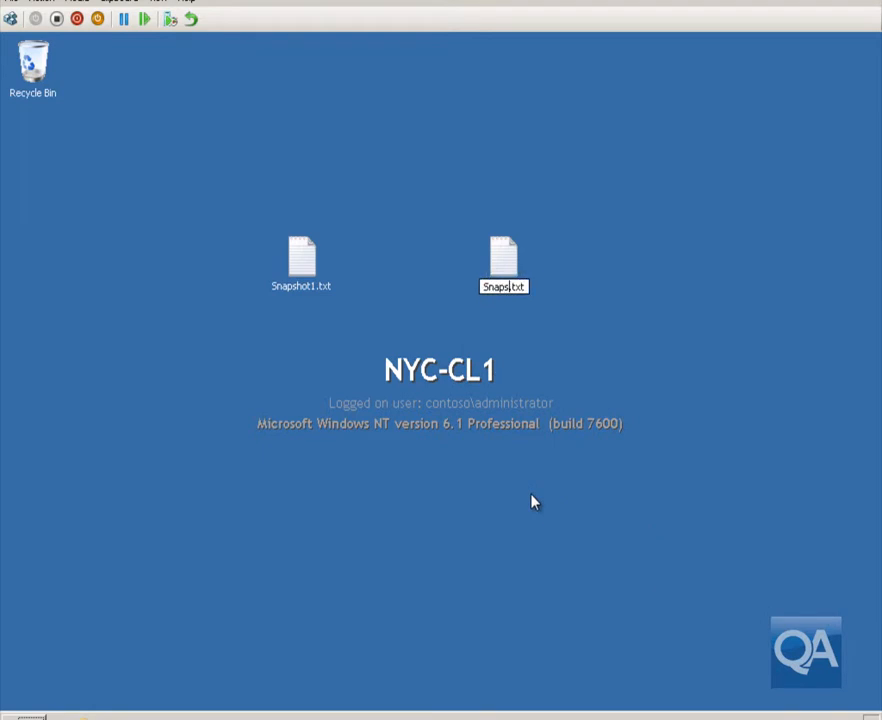
pyautogui.write('2')
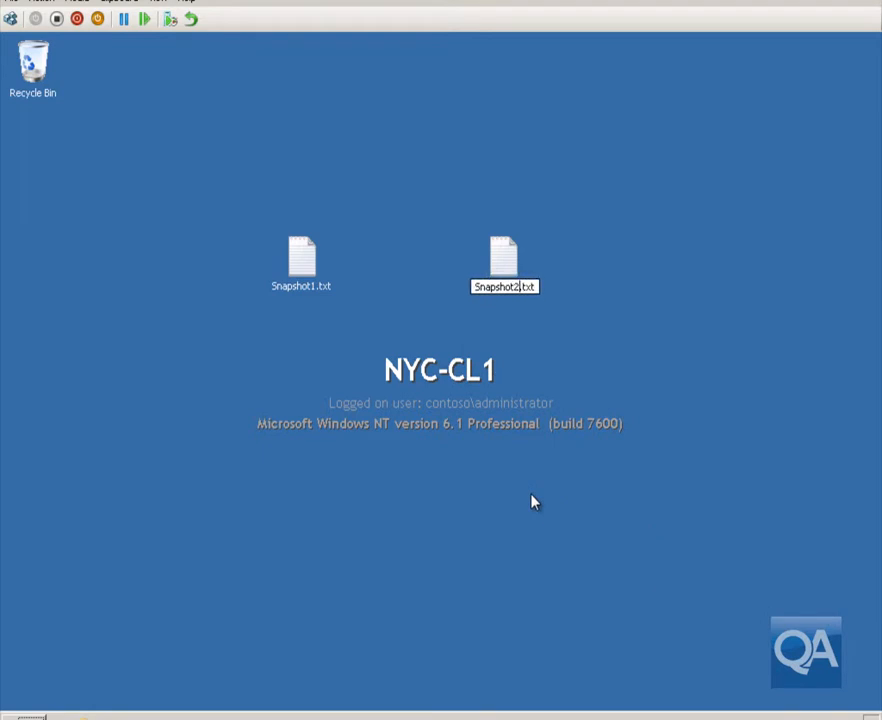
pyautogui.press('Return')
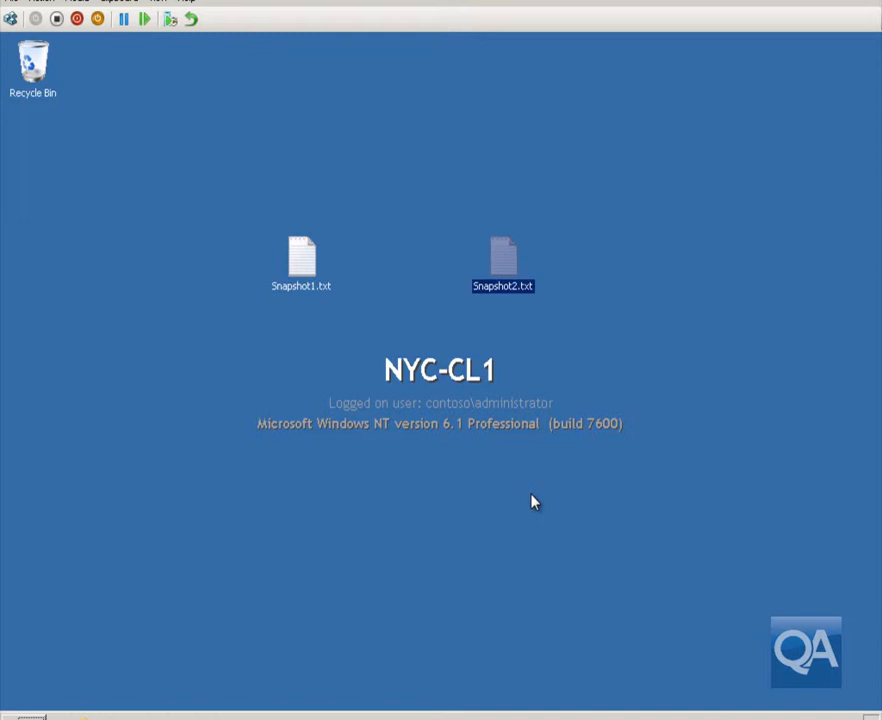
# Take another snapshot of the virtual machine, again named E:\Program Files\Microsoft Learning\10215\Drives\10215A-NYC-CL1\Snapshots
pyautogui.click(45, 3)
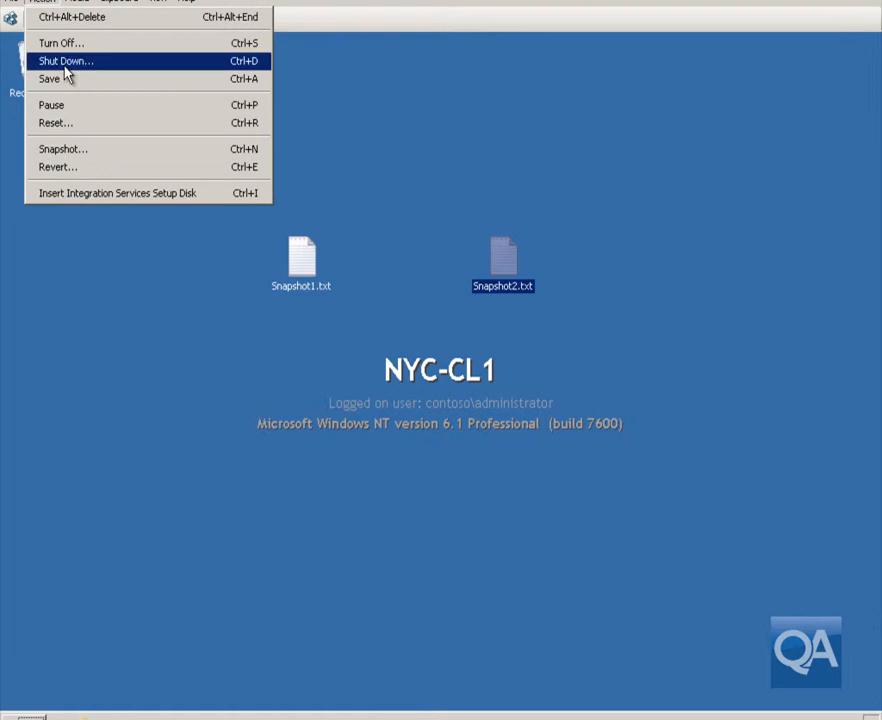
pyautogui.click(70, 148)
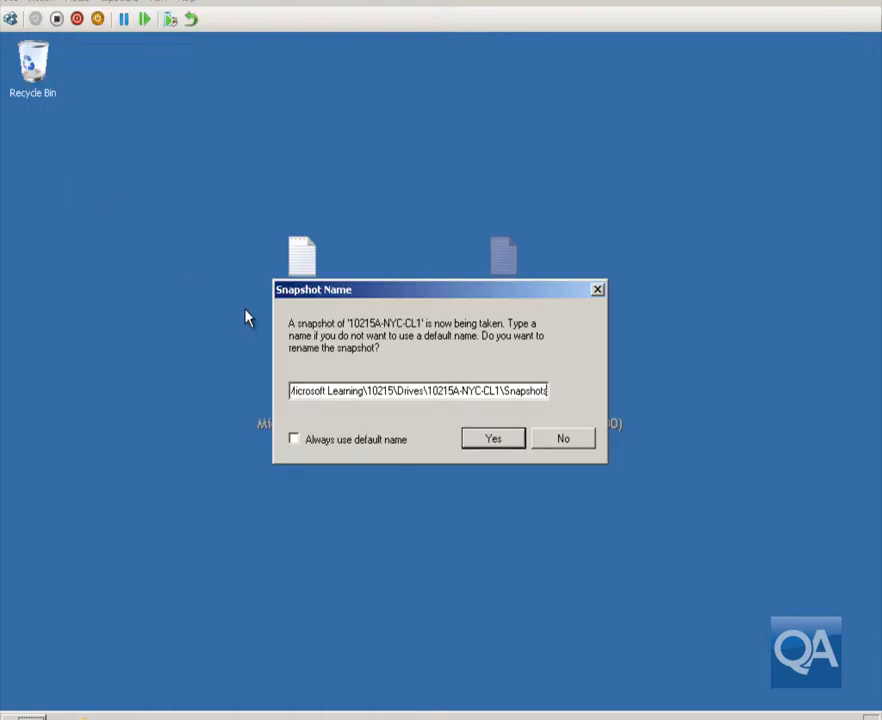
pyautogui.click(508, 442)
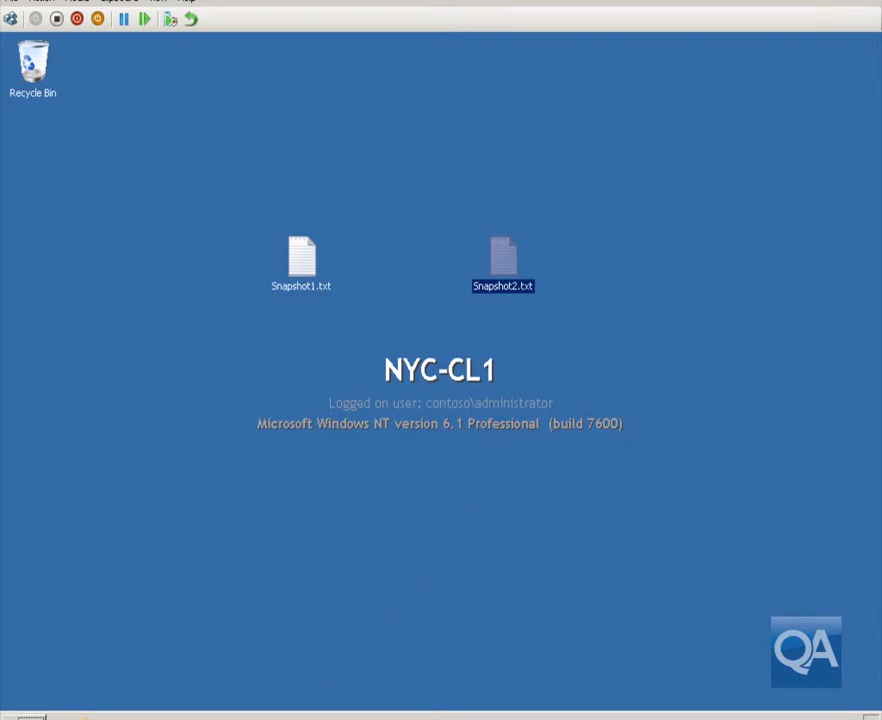
# Examine the disk files in the 10215A-NYC-CL1 Virtual Hard Disks folder and return to the virtual machine's desktop
pyautogui.hotkey('alt', 'Tab')
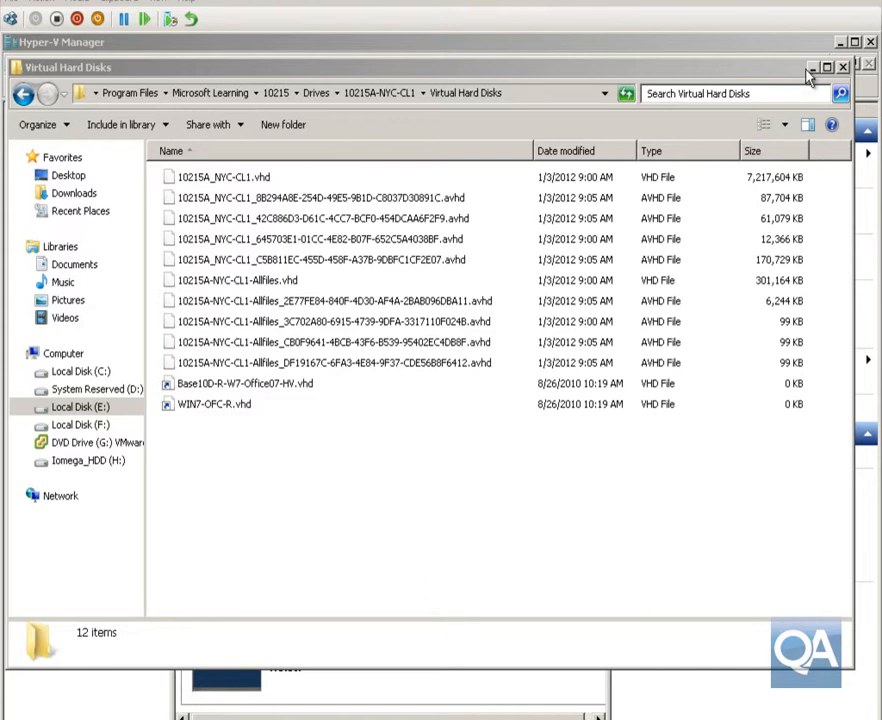
pyautogui.click(811, 68)
pyautogui.click(840, 42)
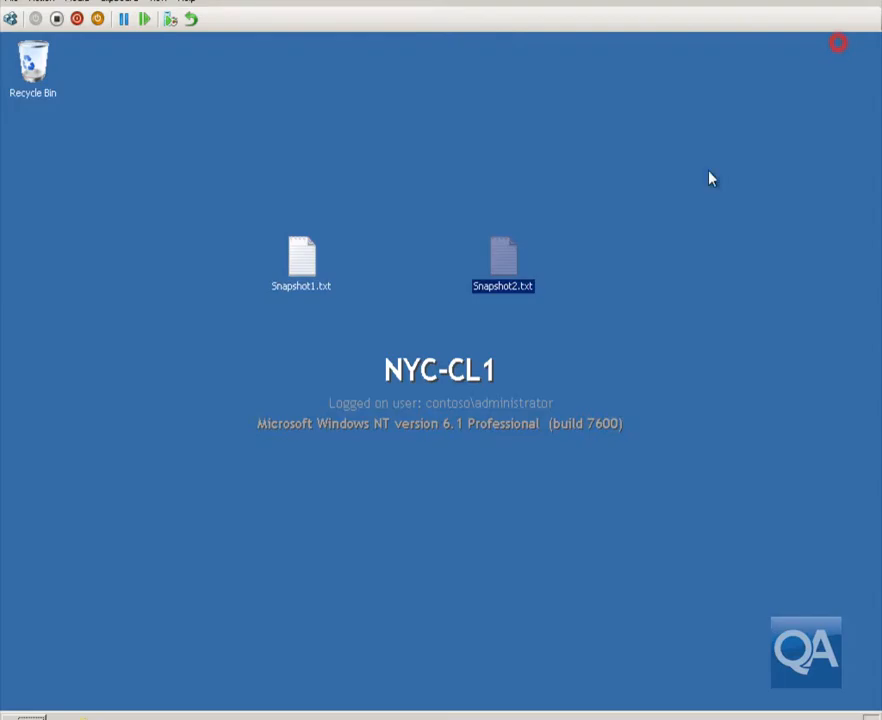
# Create a text document named NewData.txt on the virtual machine's desktop
pyautogui.rightClick(627, 566)
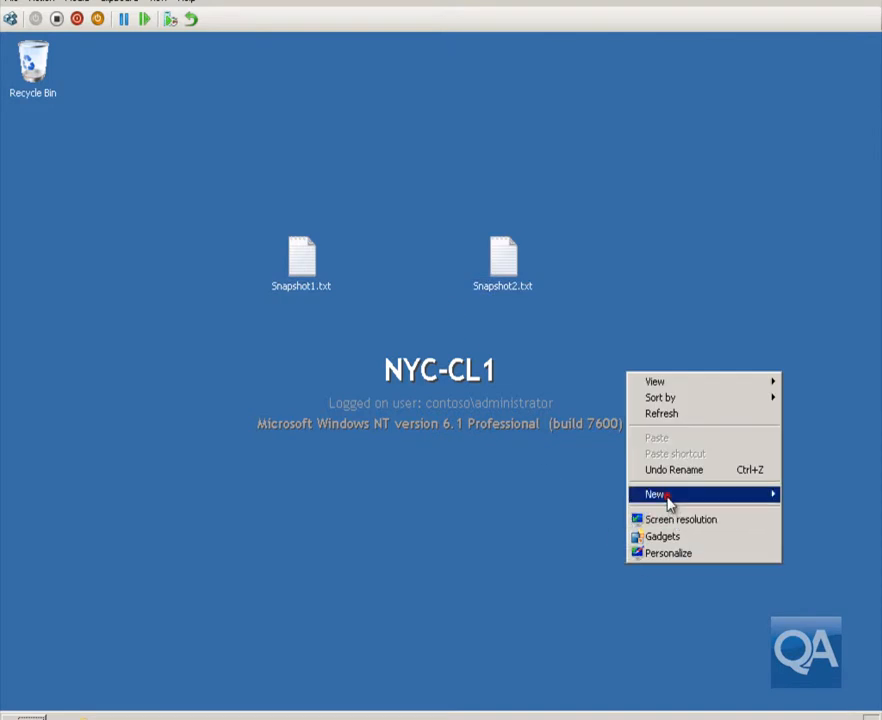
pyautogui.click(665, 494)
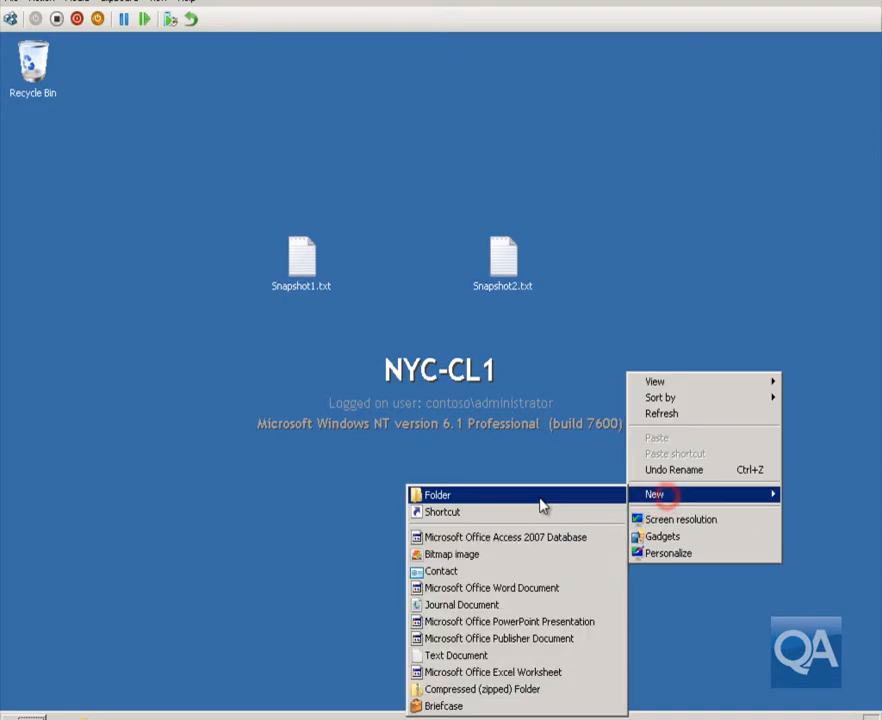
pyautogui.click(512, 655)
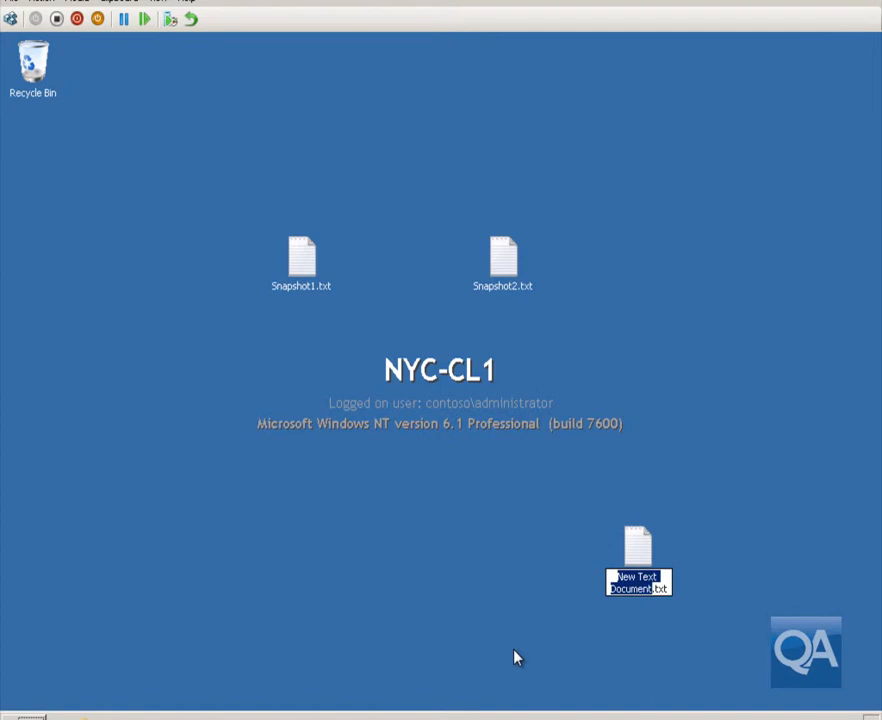
pyautogui.write('NewDat')
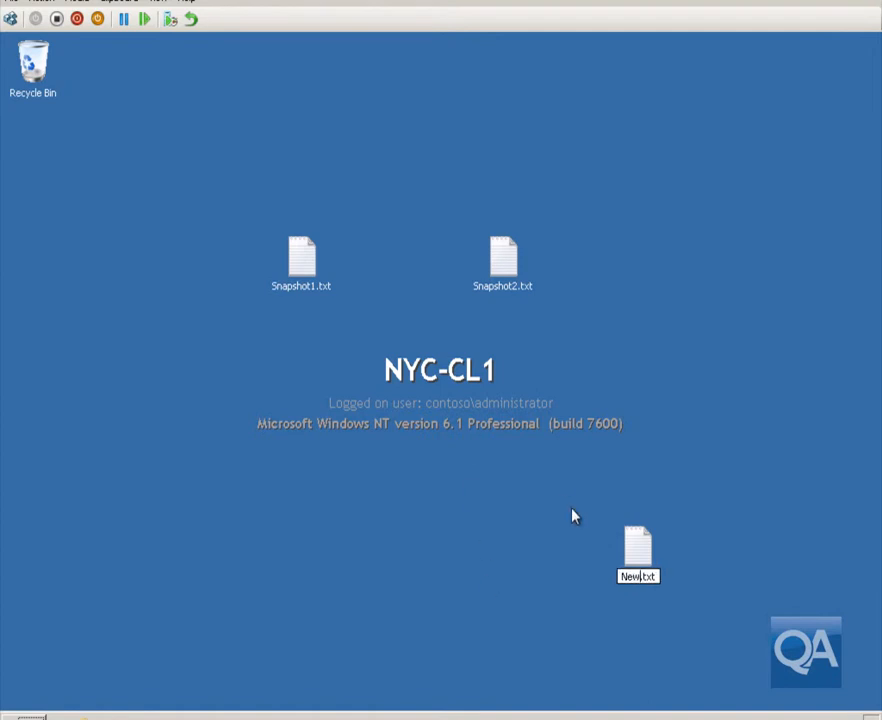
pyautogui.write('a')
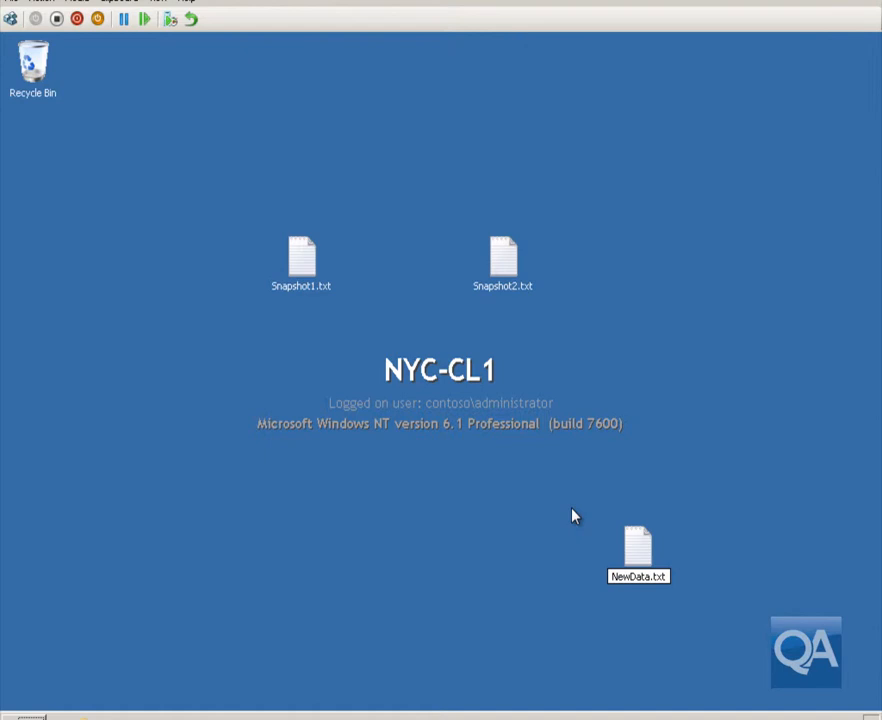
pyautogui.press('Return')
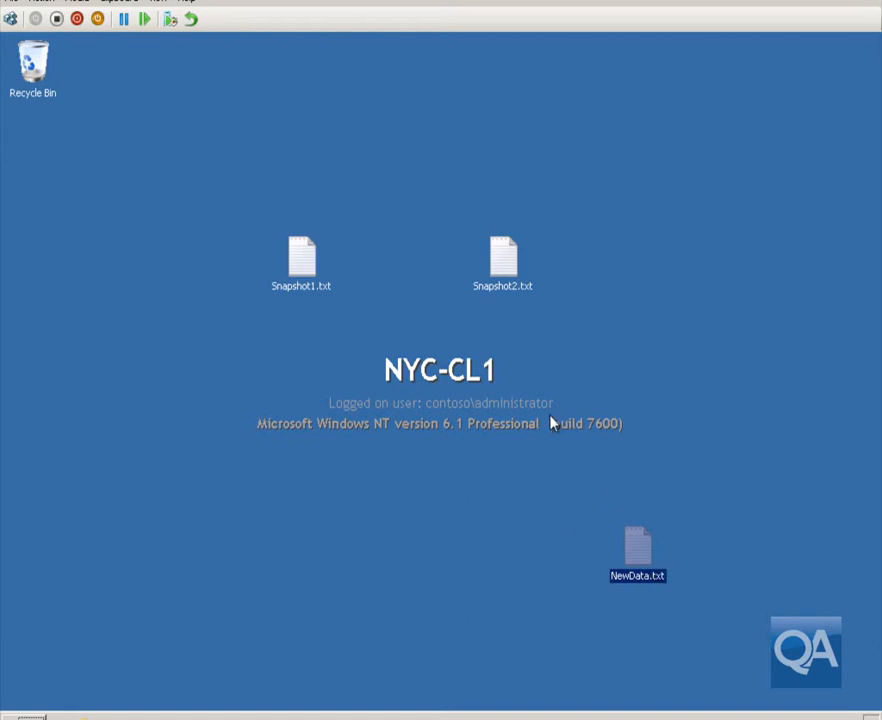
# Revert the virtual machine to its previous snapshot and confirm the revert
pyautogui.click(44, 2)
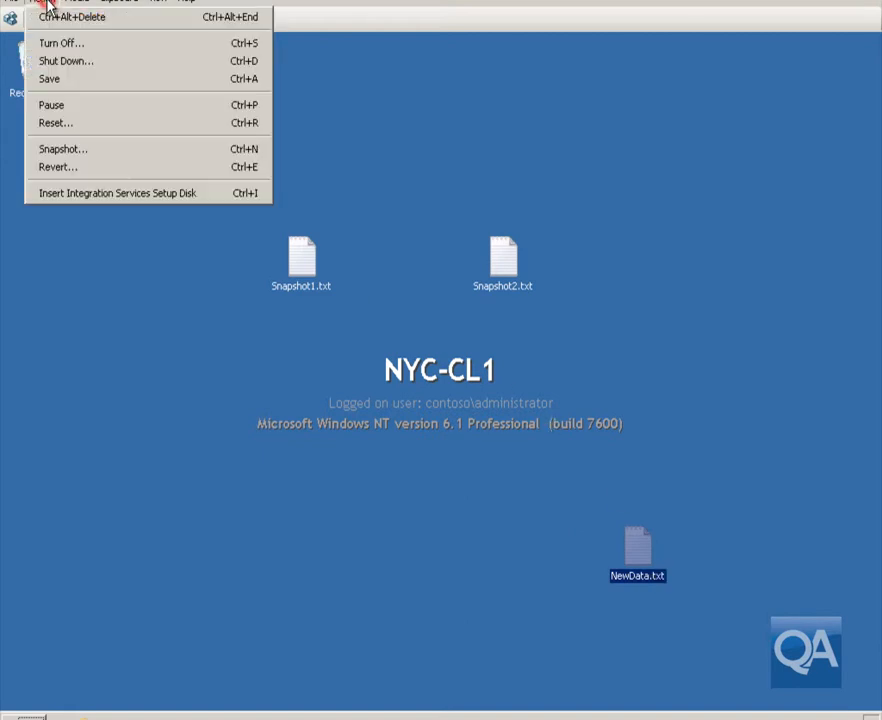
pyautogui.click(52, 167)
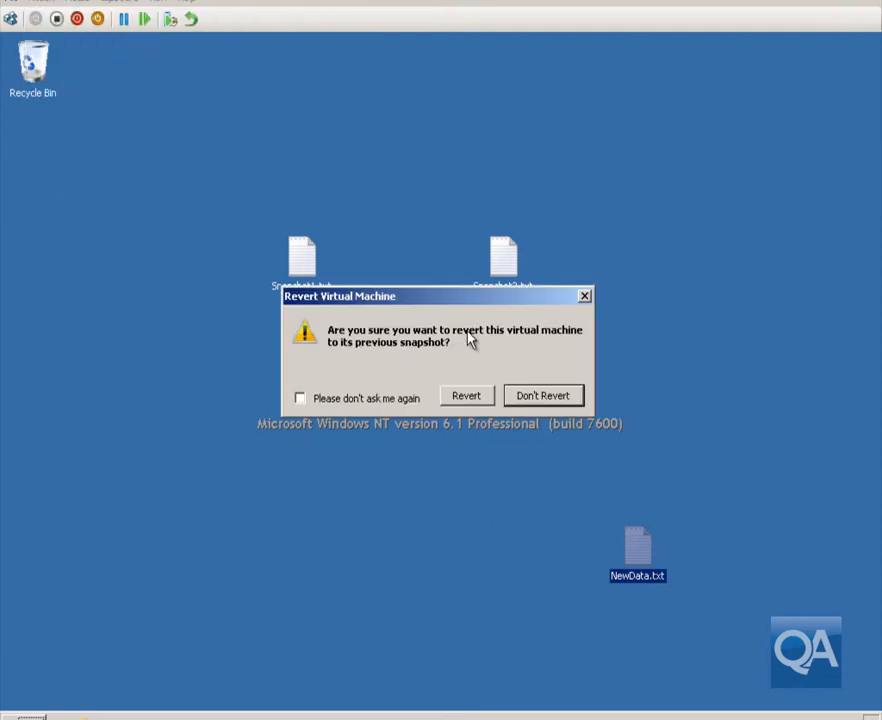
pyautogui.click(468, 396)
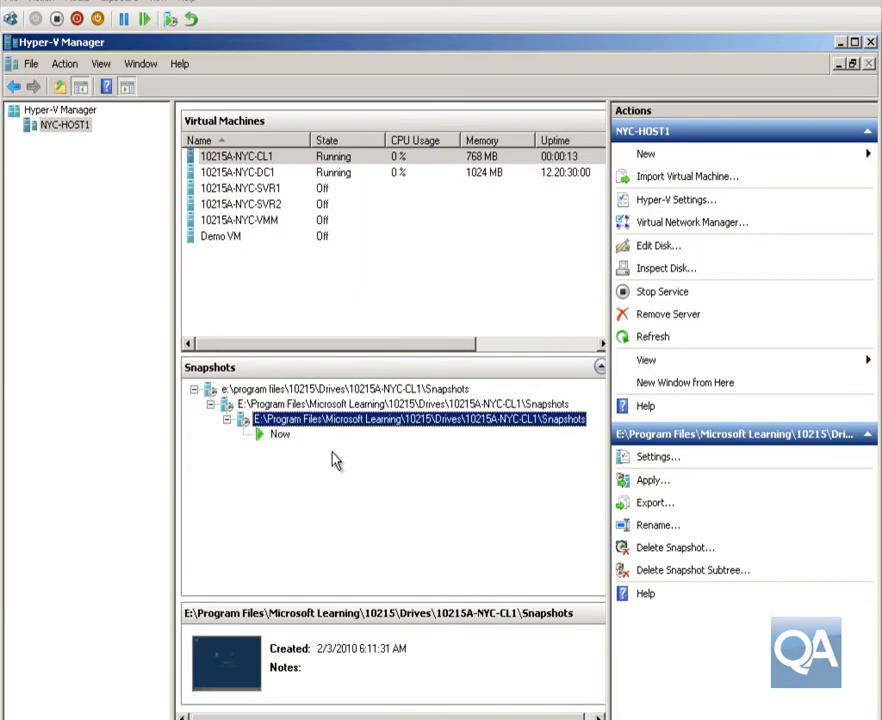
# In Hyper-V Manager, apply the second-level snapshot of 10215A-NYC-CL1 without taking a new one, and delete it with its entire subtree
pyautogui.click(380, 403)
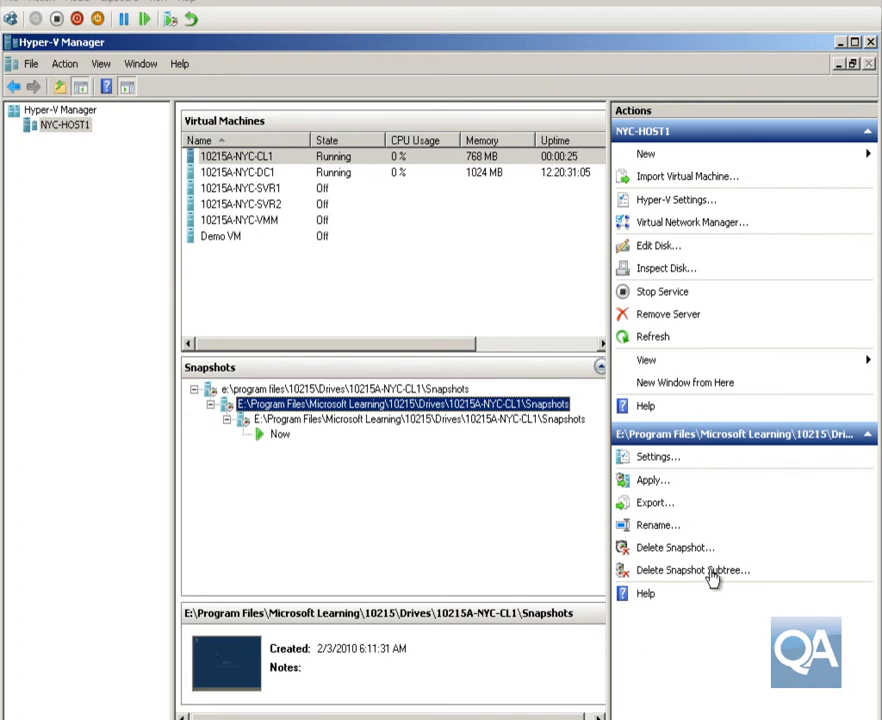
pyautogui.click(652, 484)
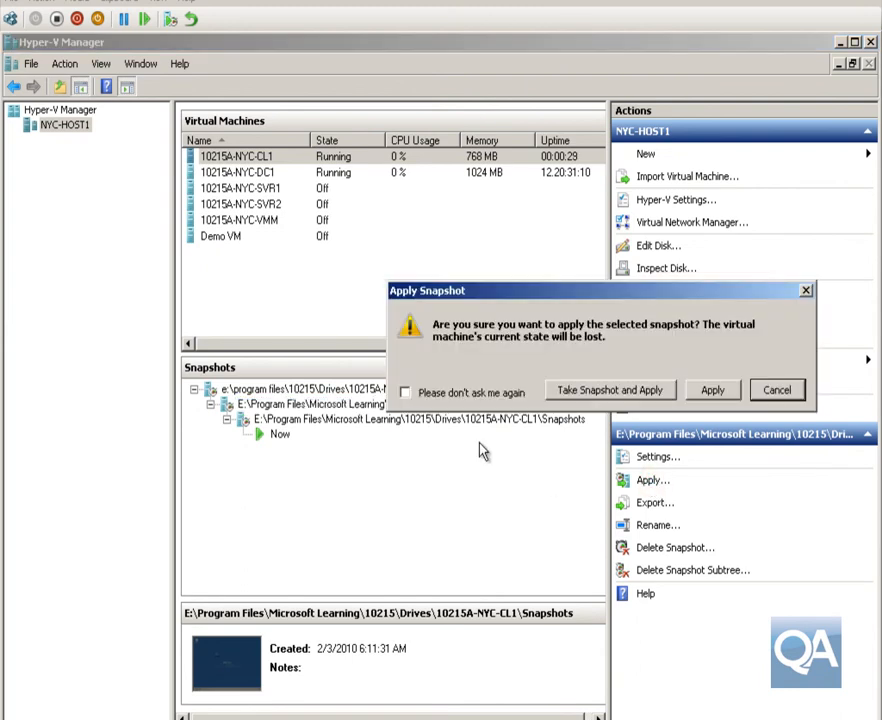
pyautogui.click(705, 395)
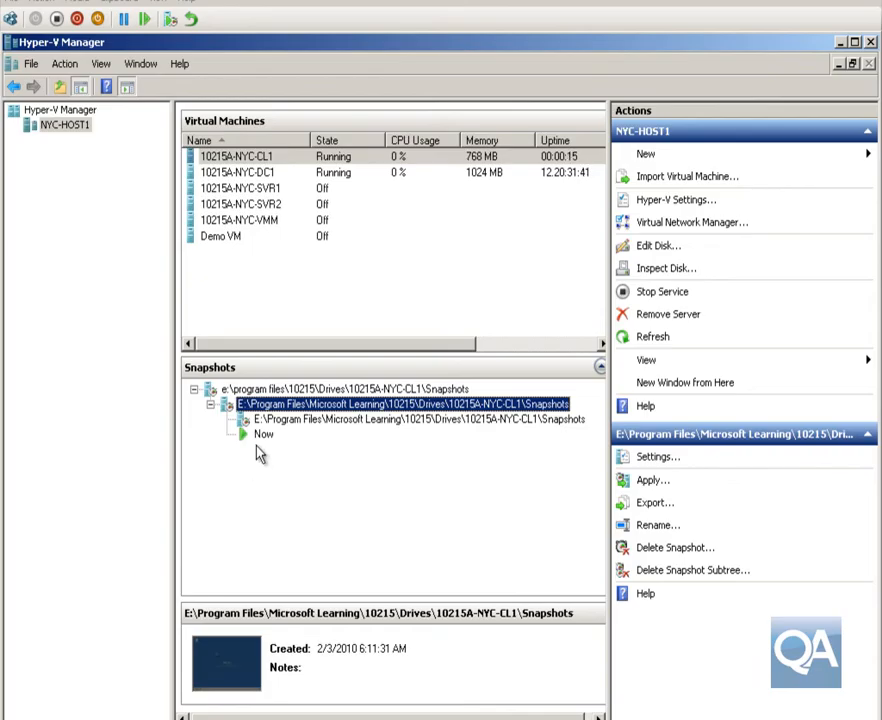
pyautogui.click(678, 572)
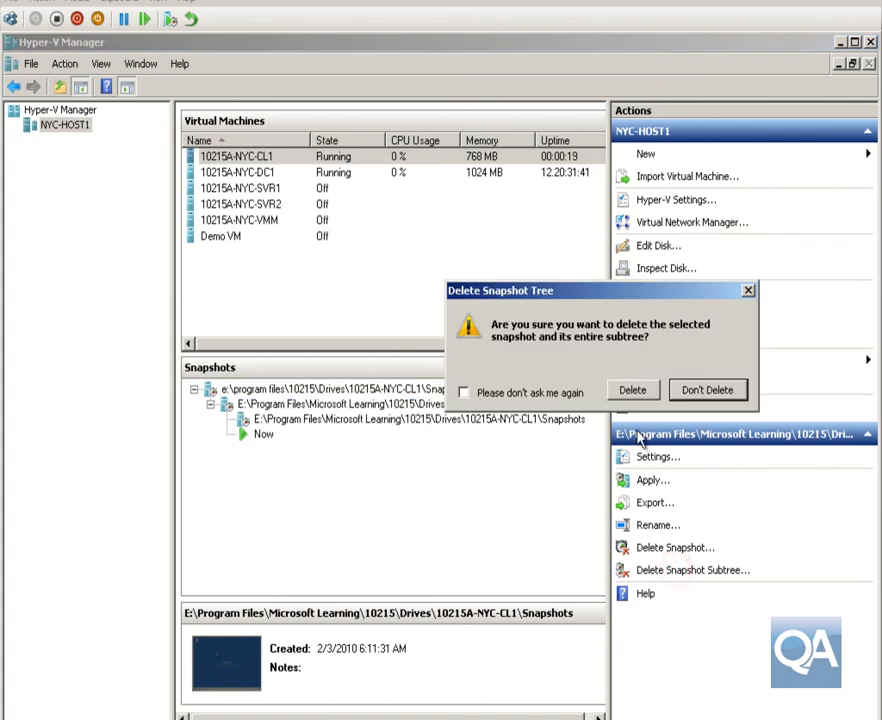
pyautogui.click(636, 391)
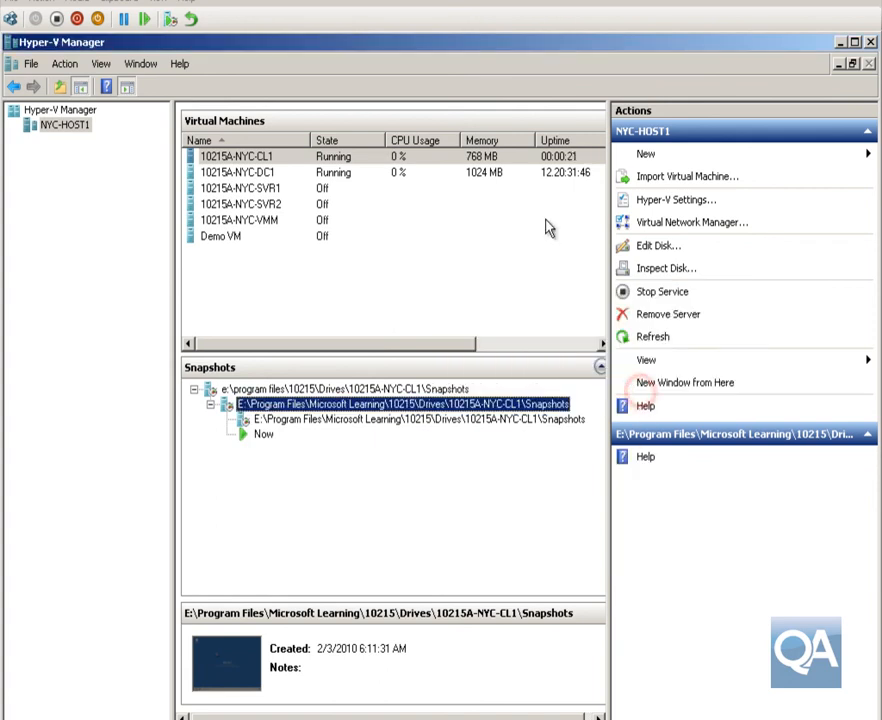